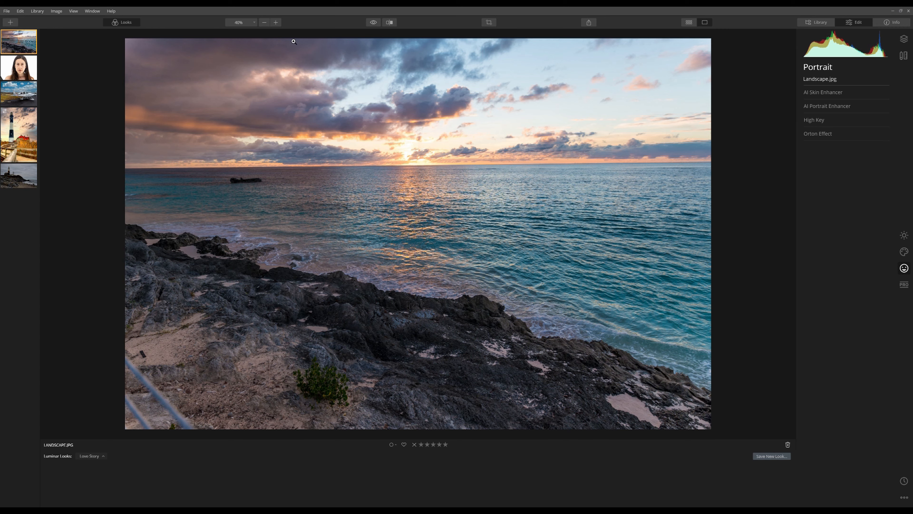
Erase the small dark object lying on the sand in Landscape.jpg, using a brush size of 44.
left_click(275, 22)
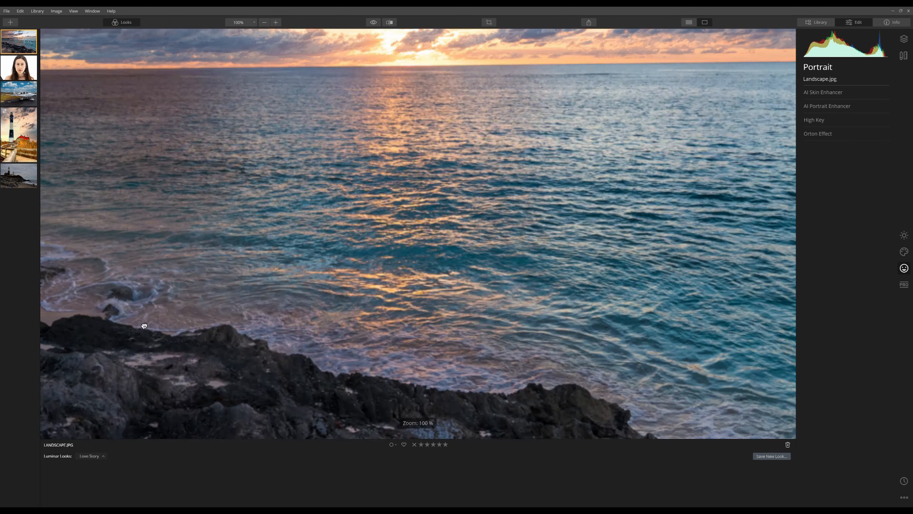
left_click(487, 123)
left_click_drag(219, 291, 238, 248)
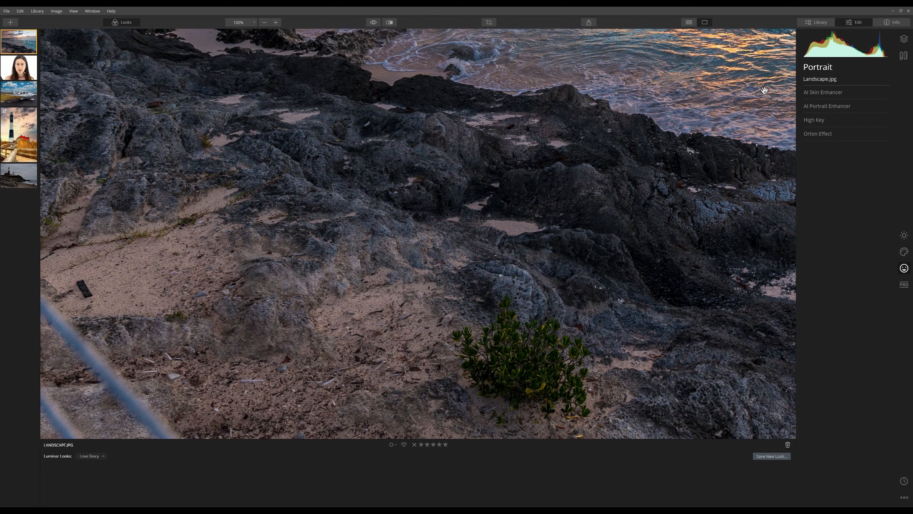
left_click(903, 56)
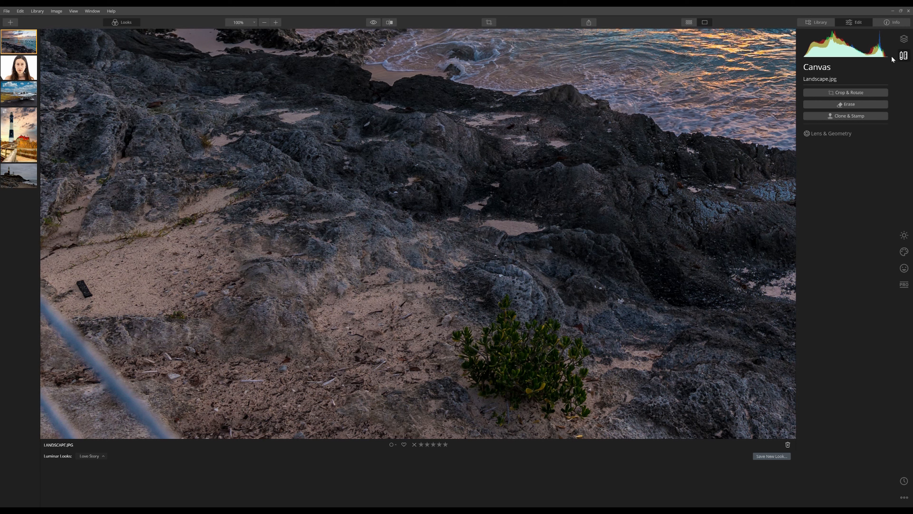
left_click(847, 104)
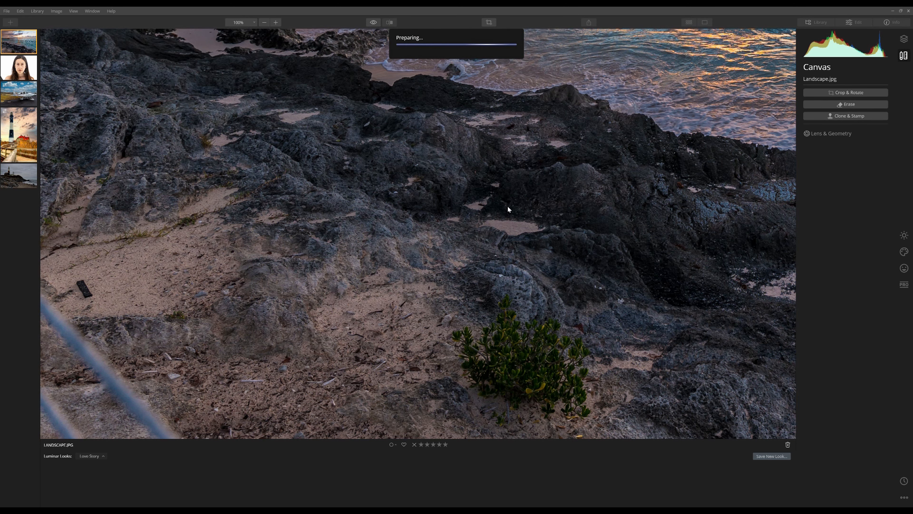
scroll(90, 324, "up", 2)
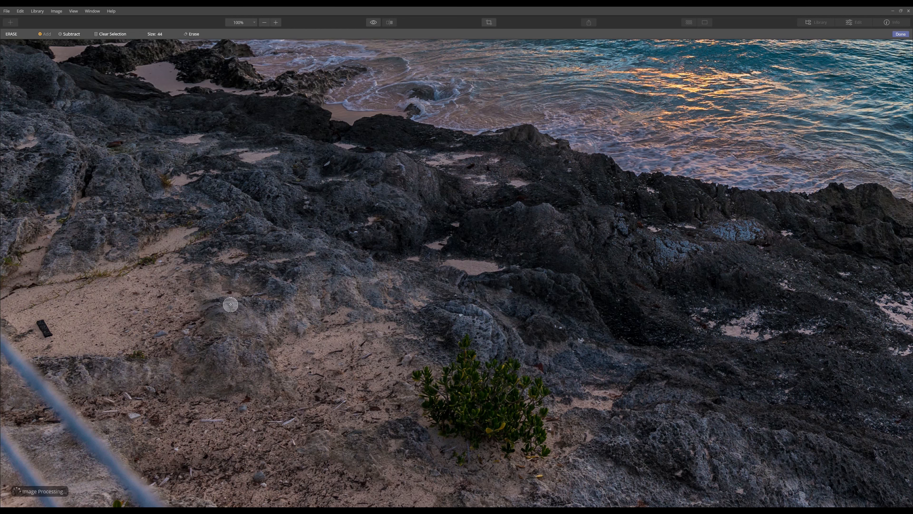
left_click_drag(38, 318, 57, 334)
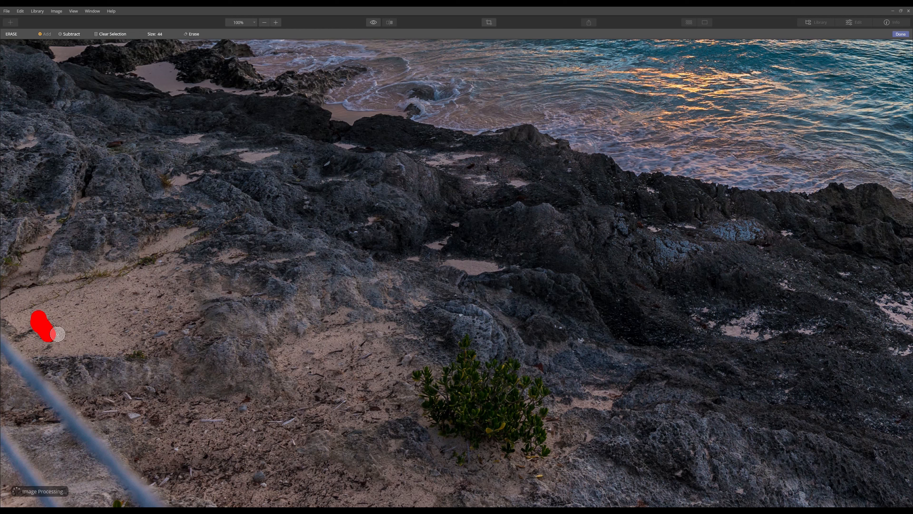
left_click(901, 35)
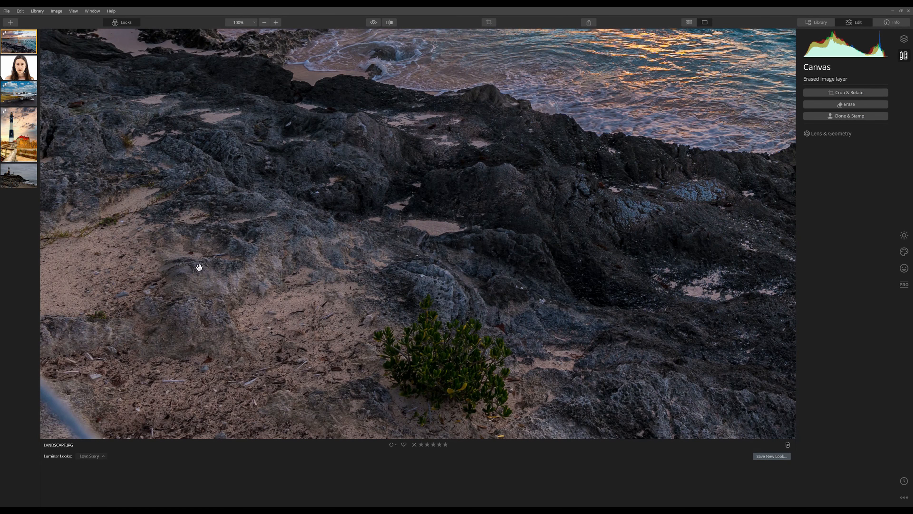
Erase the longer blurred blue railing crossing the foreground sand, using a brush size of 56.
left_click_drag(262, 290, 518, 194)
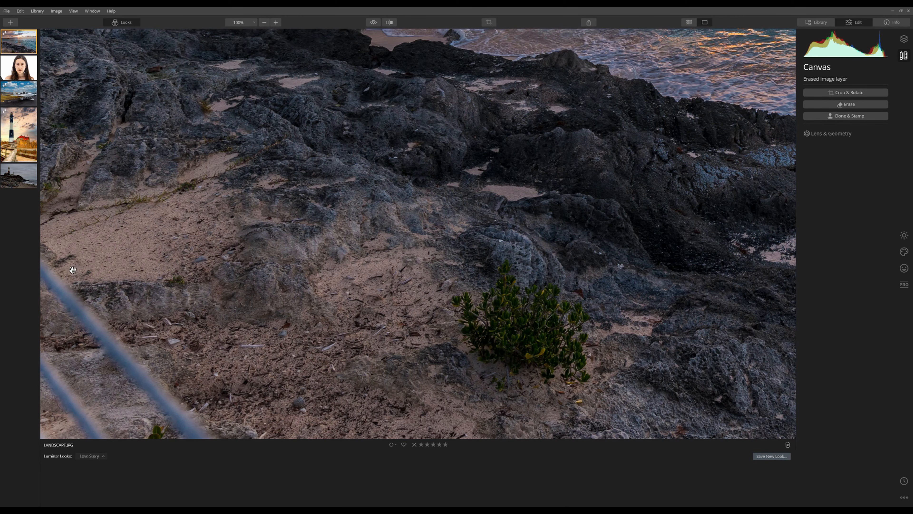
left_click(845, 104)
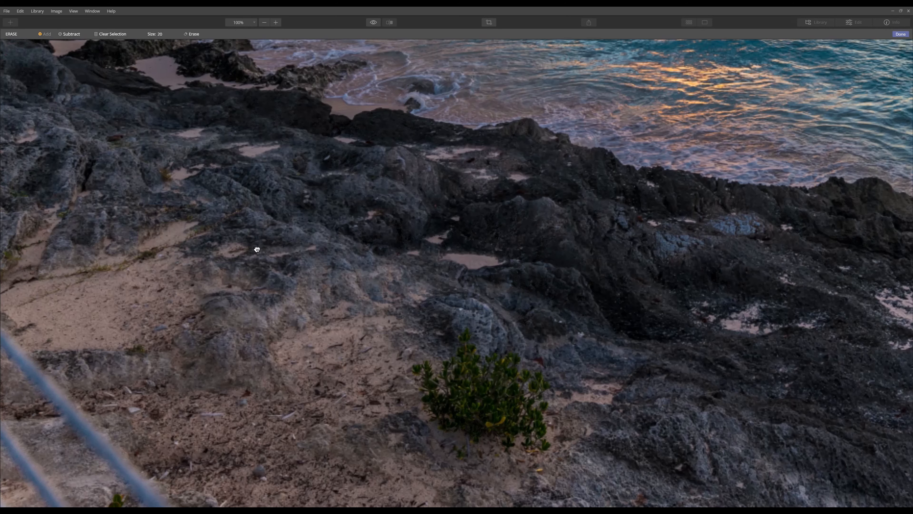
scroll(24, 356, "up", 4)
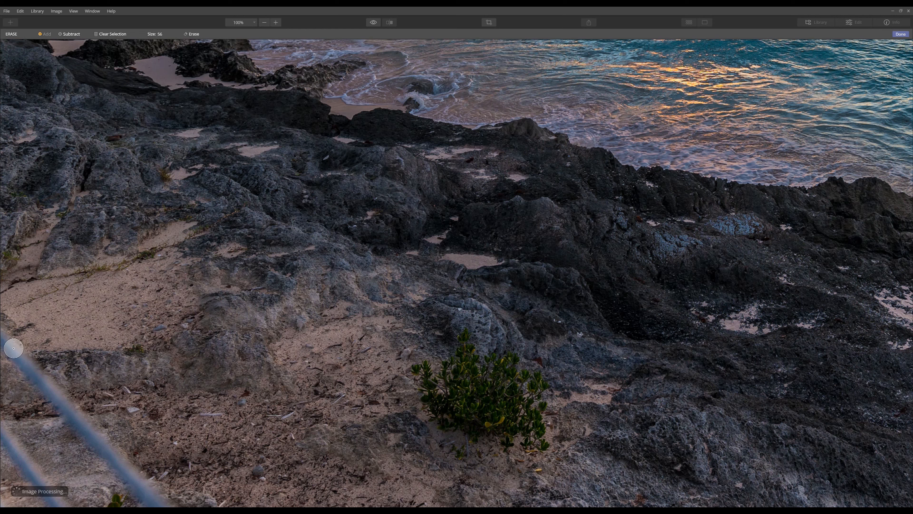
mouse_move(5, 336)
left_mouse_down()
mouse_move(122, 468)
mouse_move(173, 507)
left_mouse_up()
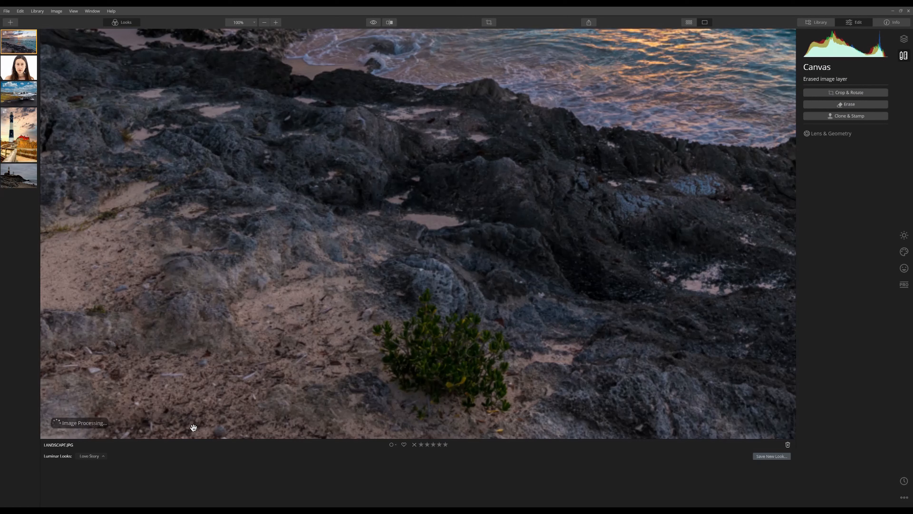
Erase the remaining short piece of blue railing in the foreground corner, using a brush size of 80.
left_click_drag(228, 335, 445, 224)
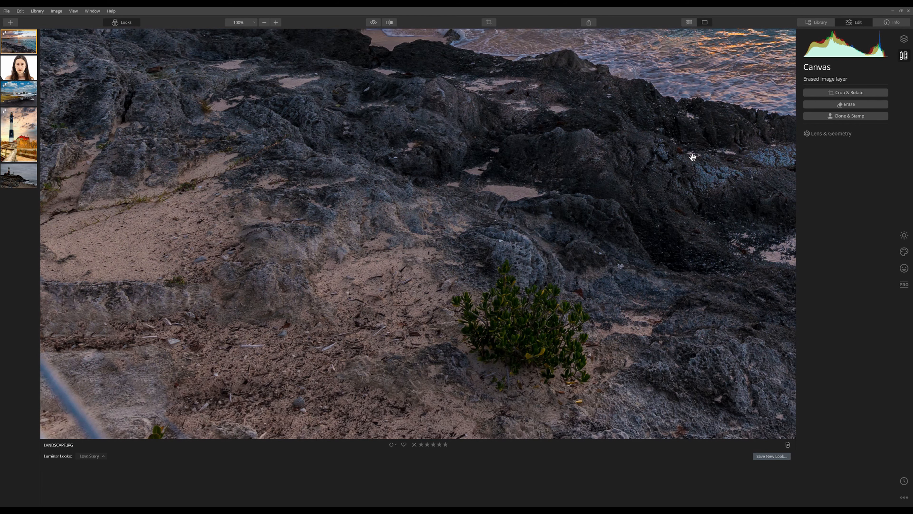
left_click(855, 104)
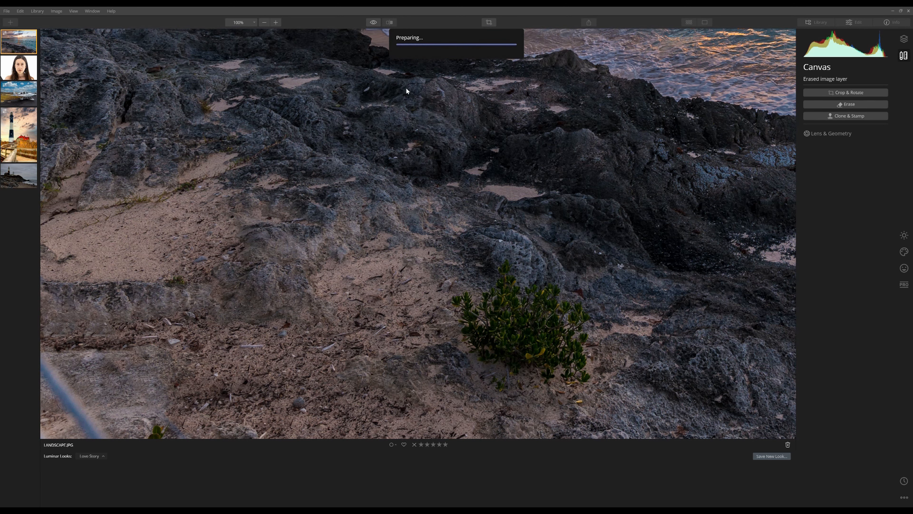
key("bracketright")
key("bracketright")
key("bracketright")
key("bracketright")
key("bracketright")
key("bracketright")
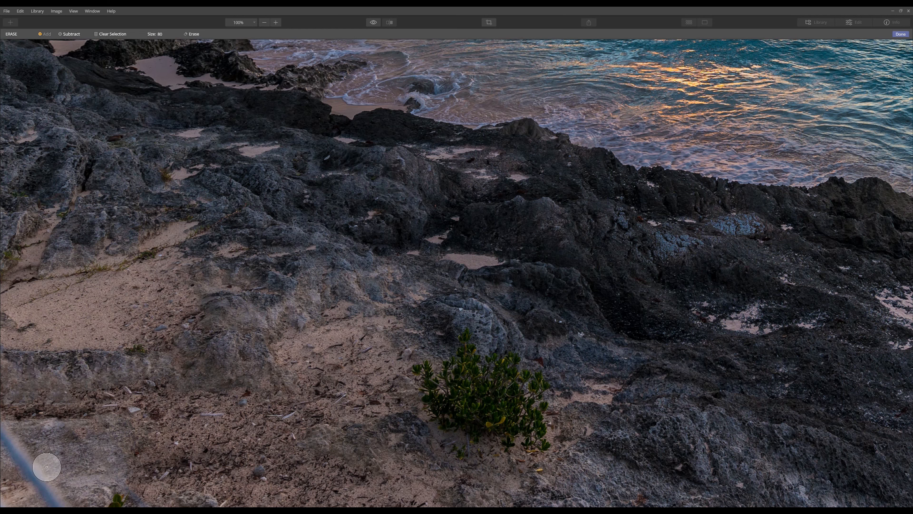
left_click_drag(6, 433, 70, 508)
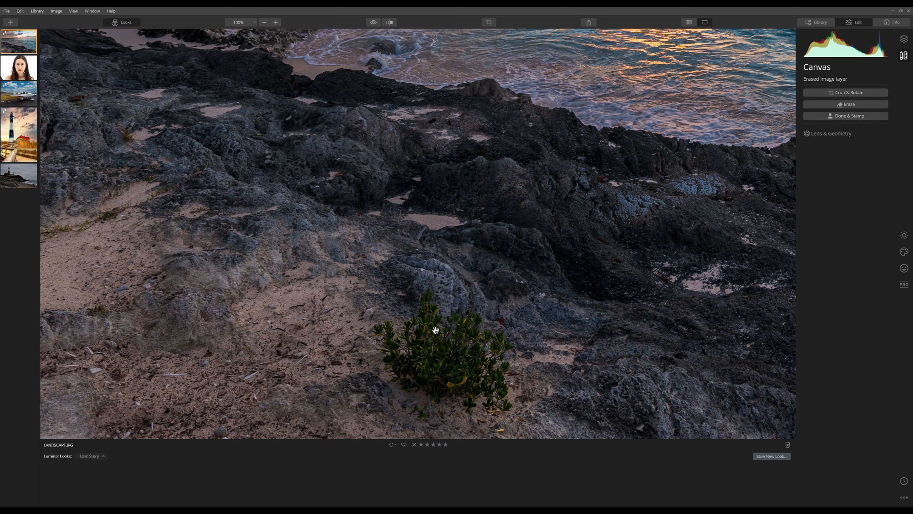
Erase the green bush on the rocks, painting with a size 104 brush and finishing its edges at size 68.
left_click(866, 103)
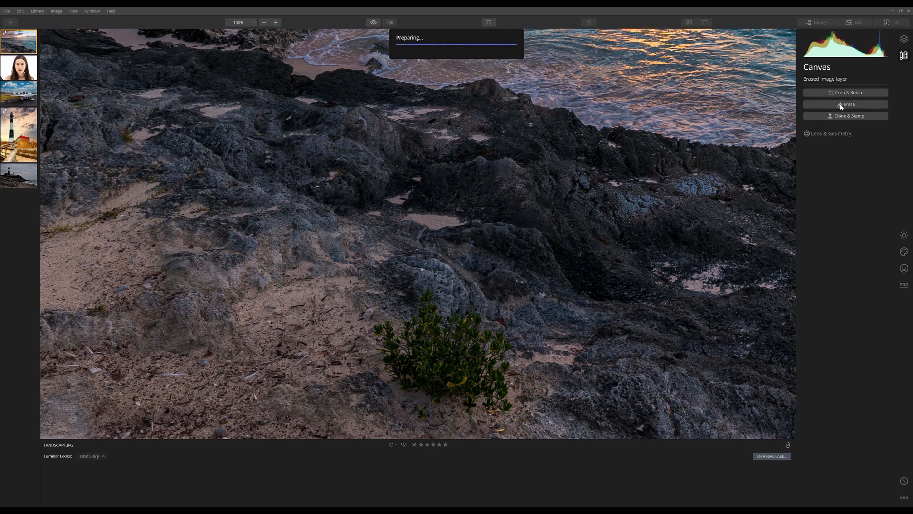
scroll(479, 396, "up", 8)
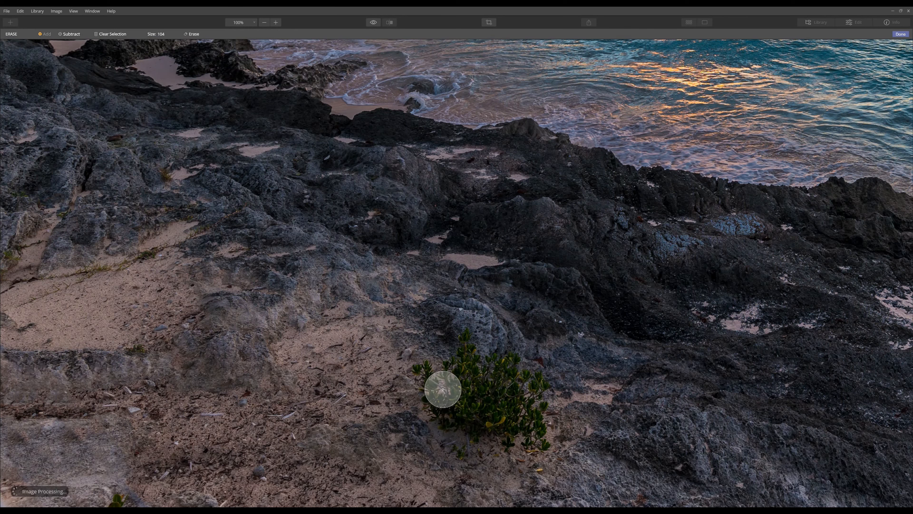
left_click_drag(424, 370, 436, 398)
mouse_move(461, 425)
left_mouse_down()
mouse_move(482, 442)
mouse_move(481, 456)
mouse_move(552, 463)
mouse_move(553, 430)
mouse_move(543, 433)
mouse_move(555, 405)
mouse_move(534, 423)
mouse_move(533, 388)
mouse_move(520, 381)
mouse_move(512, 400)
mouse_move(497, 394)
mouse_move(478, 372)
mouse_move(476, 347)
mouse_move(470, 380)
mouse_move(459, 380)
mouse_move(466, 398)
mouse_move(511, 429)
mouse_move(506, 410)
mouse_move(489, 430)
left_mouse_up()
scroll(496, 396, "down", 4)
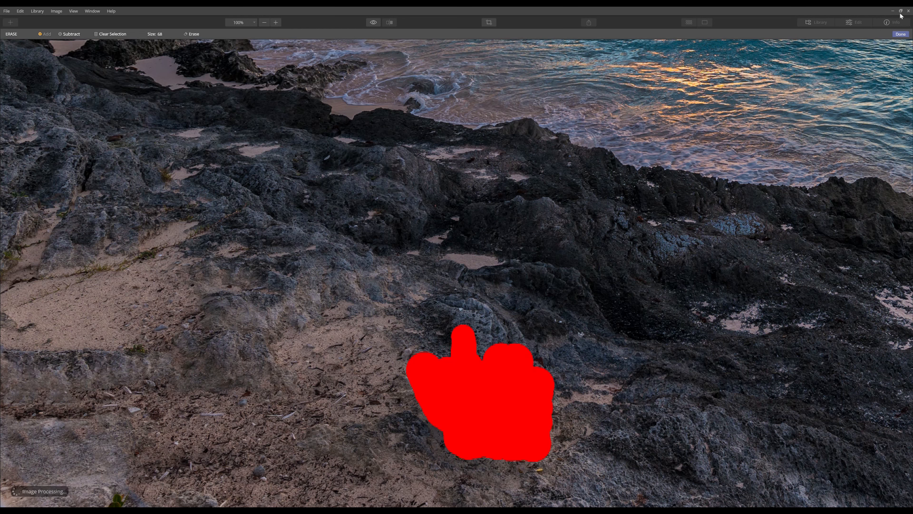
left_click(899, 35)
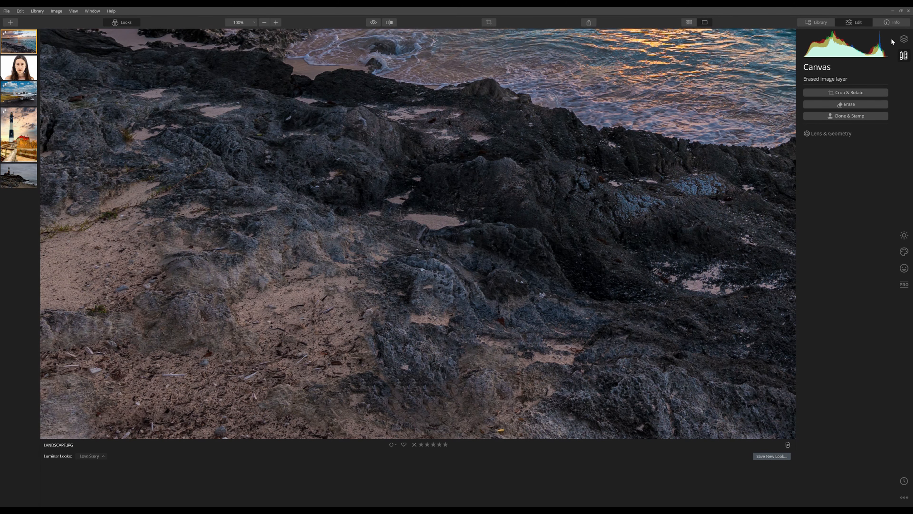
Add the Birds 1 object to the whole landscape's sky with AI Augmented Sky and set its Amount to 75.
left_click_drag(632, 130, 592, 278)
left_click(527, 184)
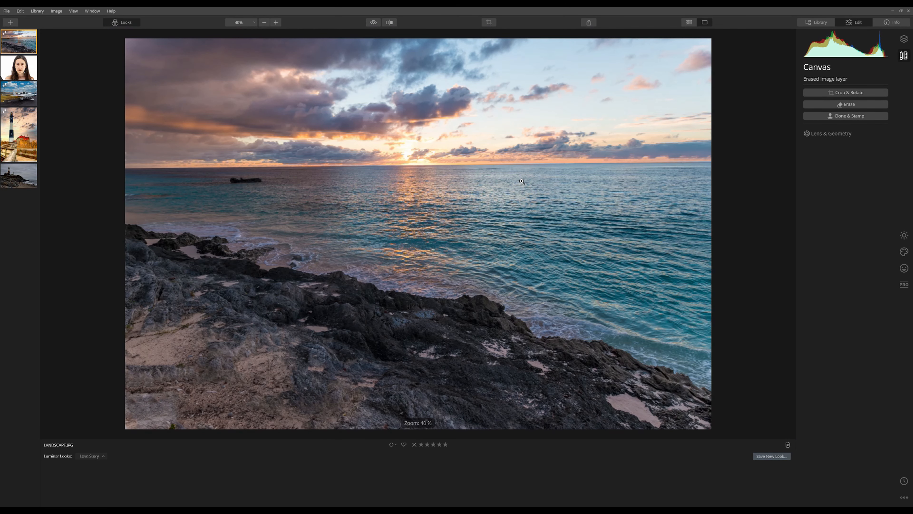
left_click(905, 252)
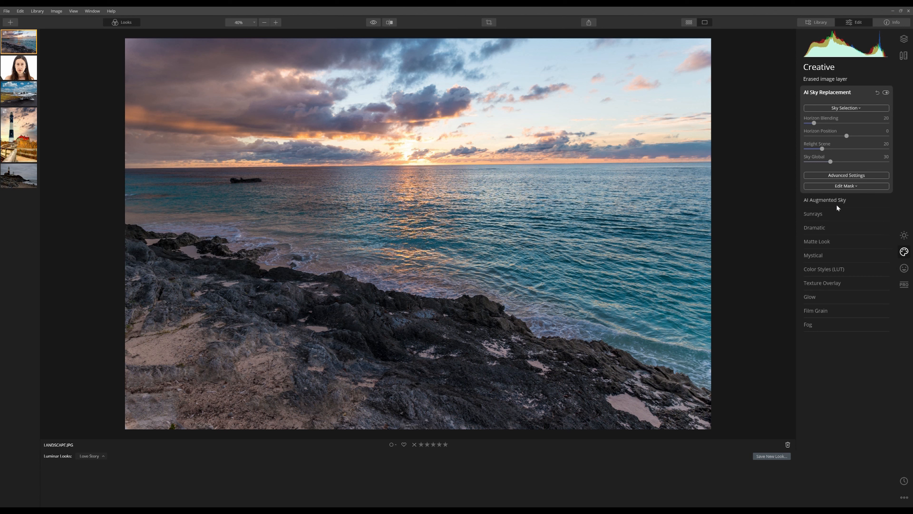
left_click(830, 200)
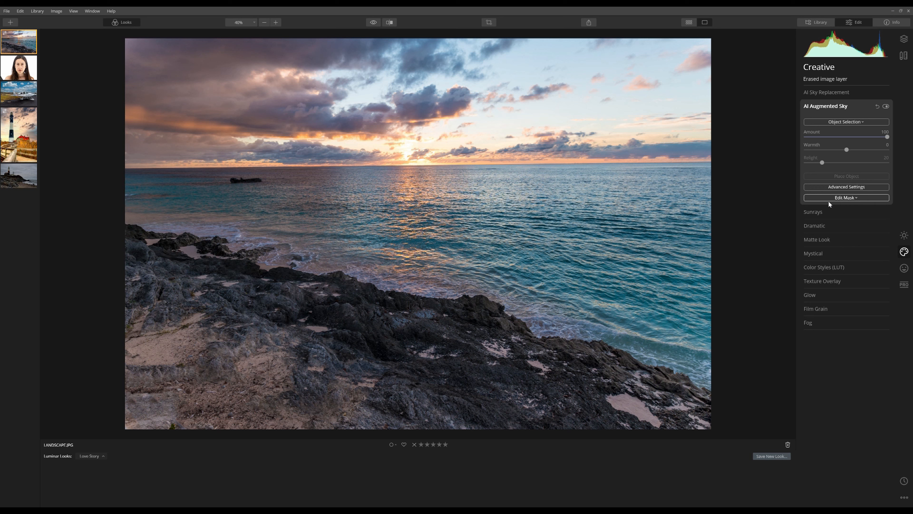
left_click(850, 124)
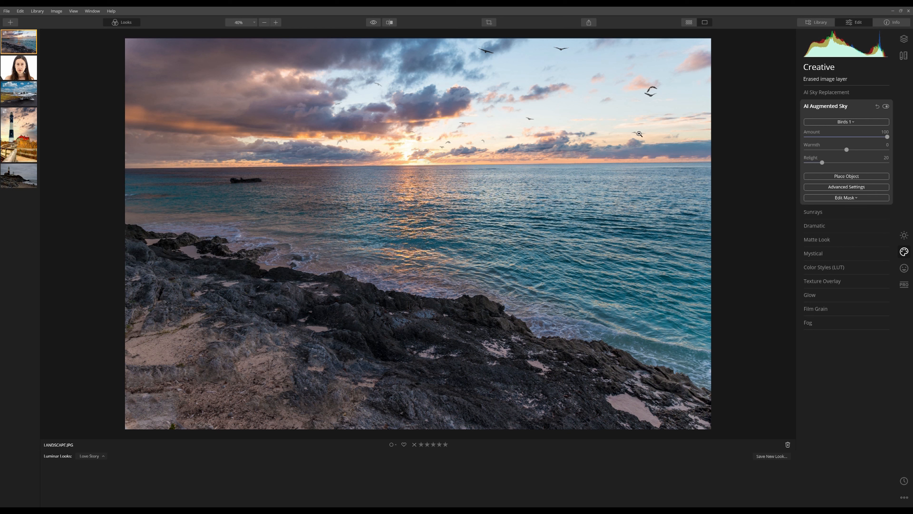
left_click_drag(887, 137, 870, 138)
Replace the sky object with Eagle 1 and place it in the clear sky near the photo's right edge.
left_click(850, 122)
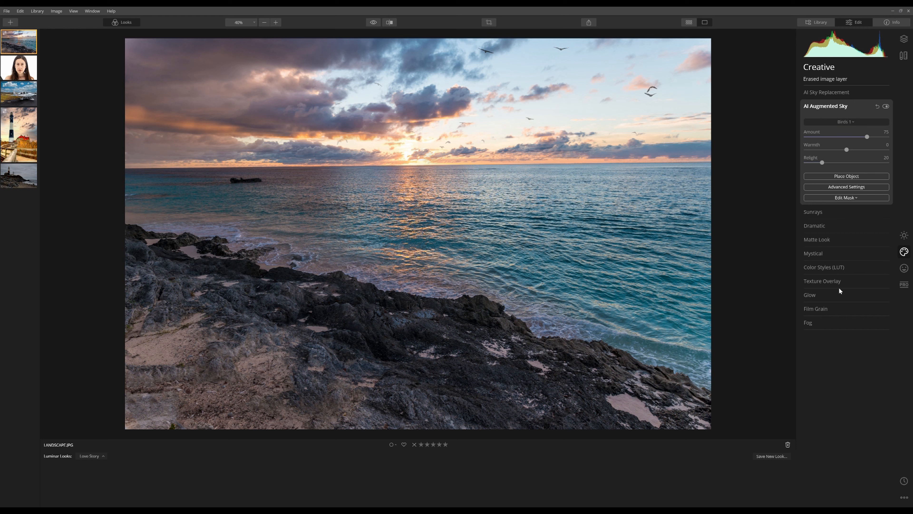
left_click(832, 218)
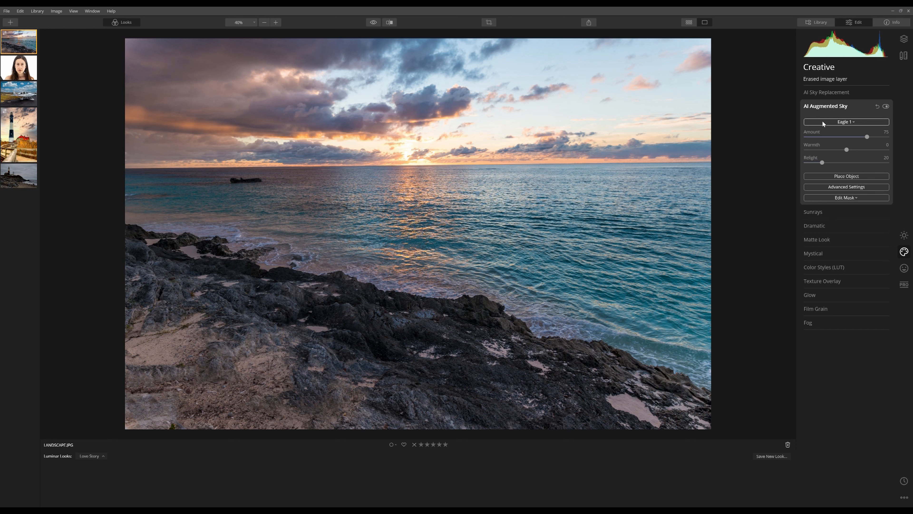
left_click(842, 178)
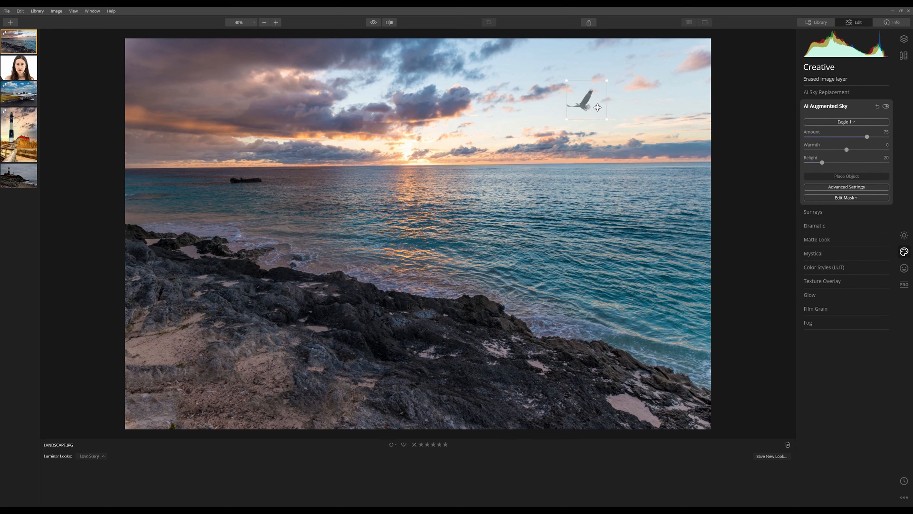
left_click_drag(597, 107, 671, 99)
left_click(851, 173)
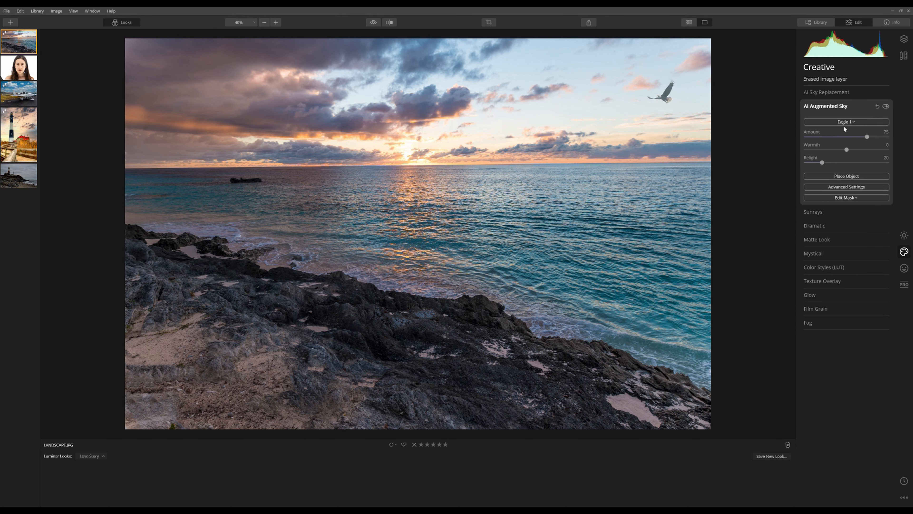
Change the augmented sky object to Balloon 1 and place it above and right of the setting sun.
left_click(826, 144)
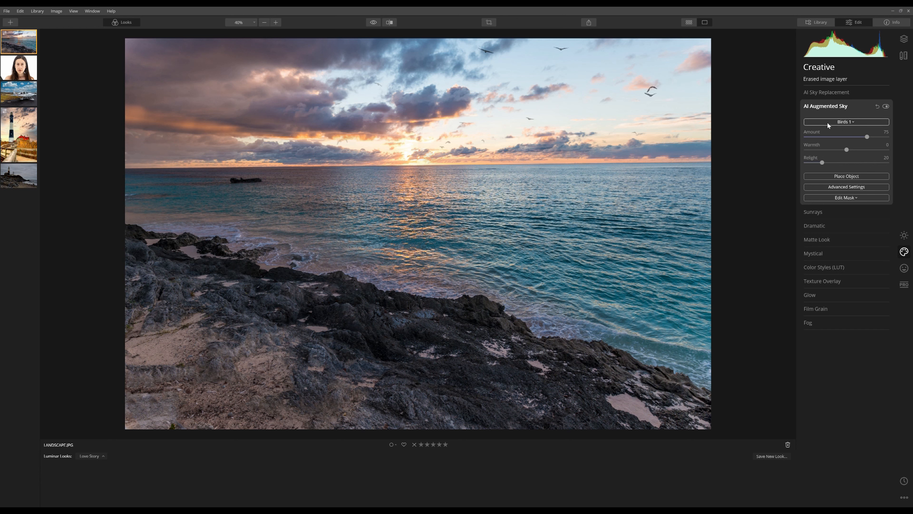
left_click(827, 135)
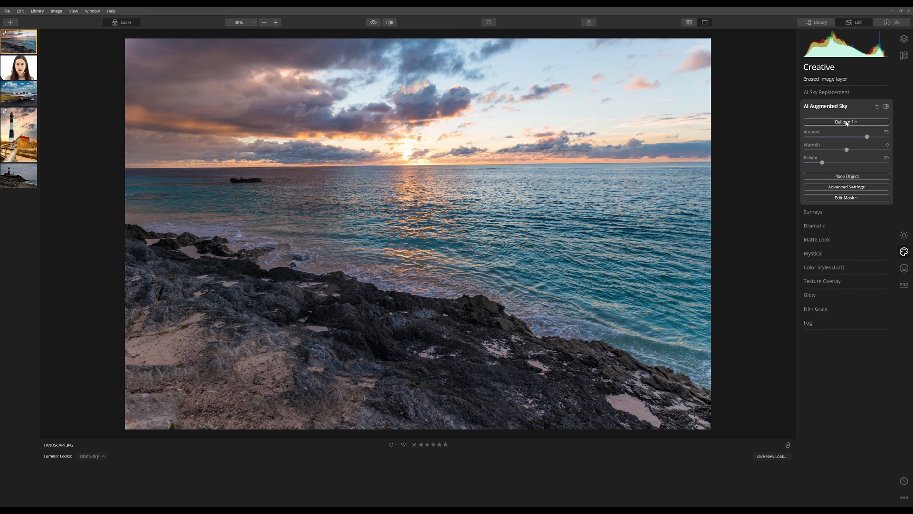
left_click(839, 176)
left_click_drag(413, 92, 475, 83)
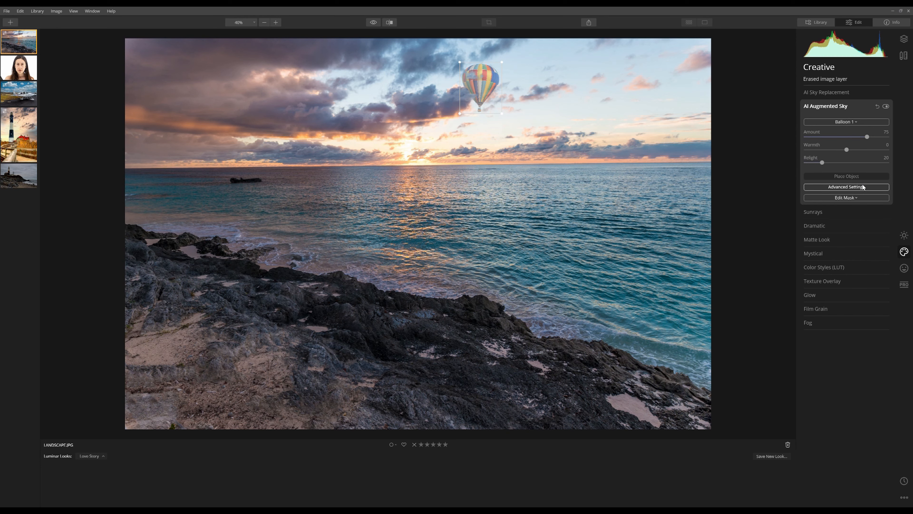
left_click(860, 173)
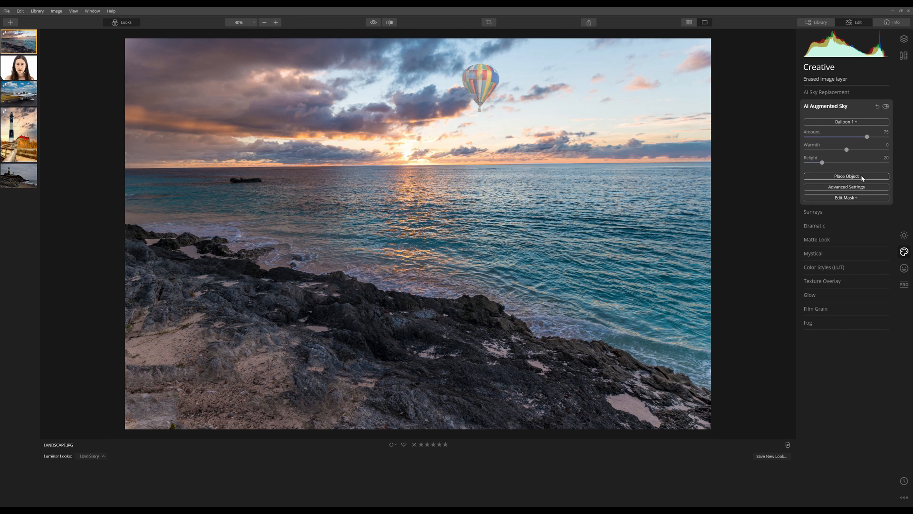
Set the balloon's Amount to 87 and raise its Relight to roughly the middle of the range.
left_click_drag(867, 137, 877, 137)
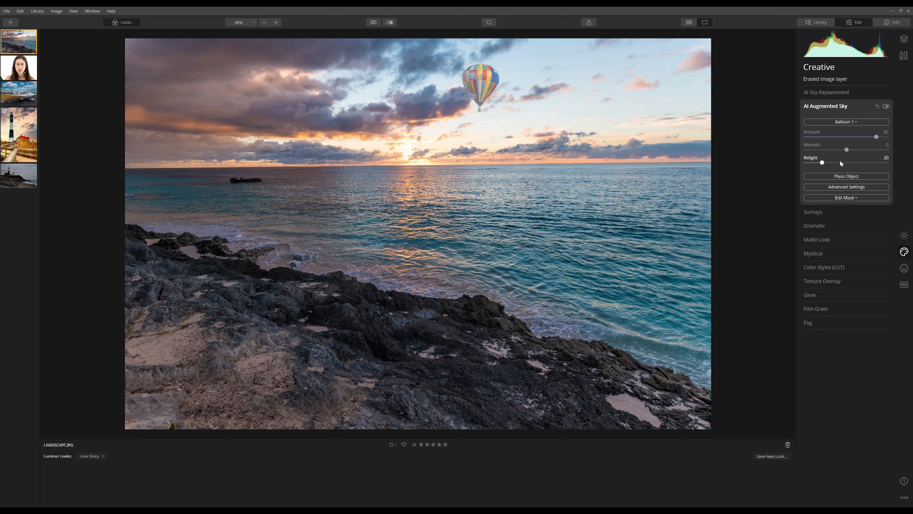
left_click_drag(822, 162, 848, 165)
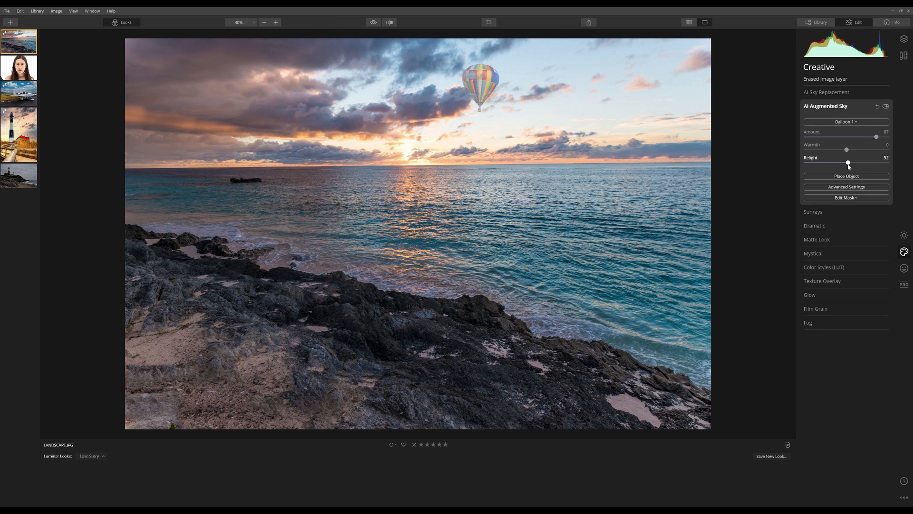
left_click_drag(849, 163, 844, 164)
Open the Lighthouse-2 photo and replace its overcast sky with Starry Night 2 using AI Sky Replacement.
left_click(22, 175)
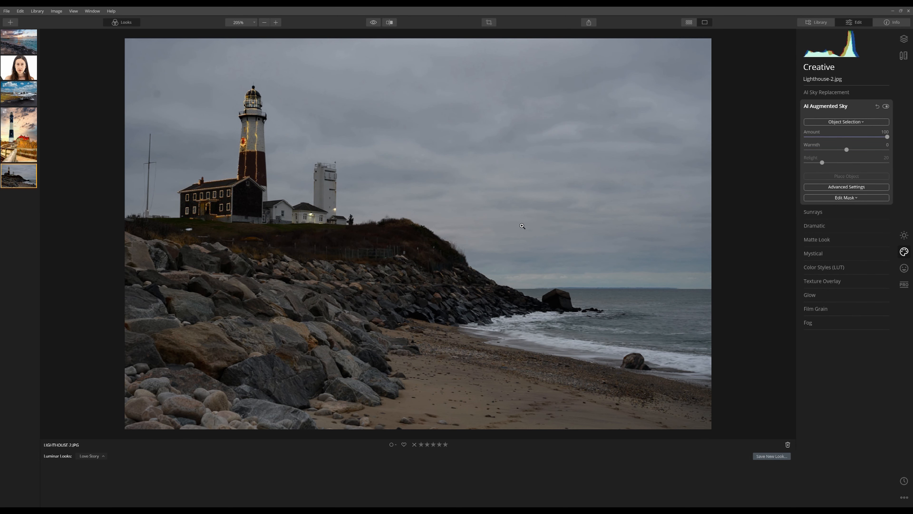
left_click(871, 92)
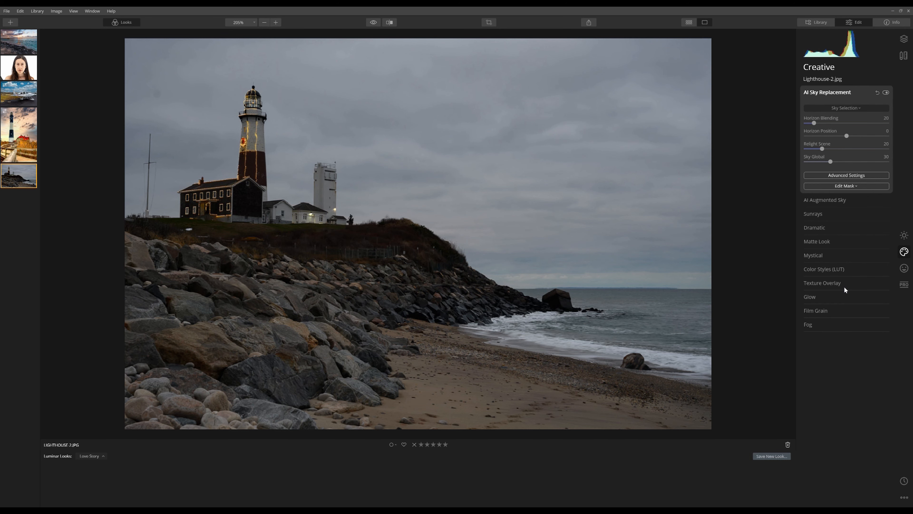
left_click(844, 295)
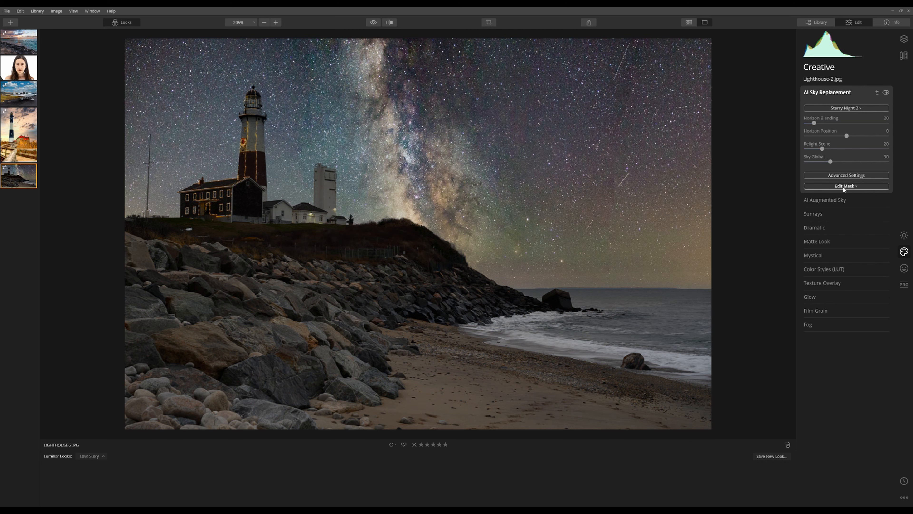
Change the replacement sky to Starry Night 1.
left_click(859, 109)
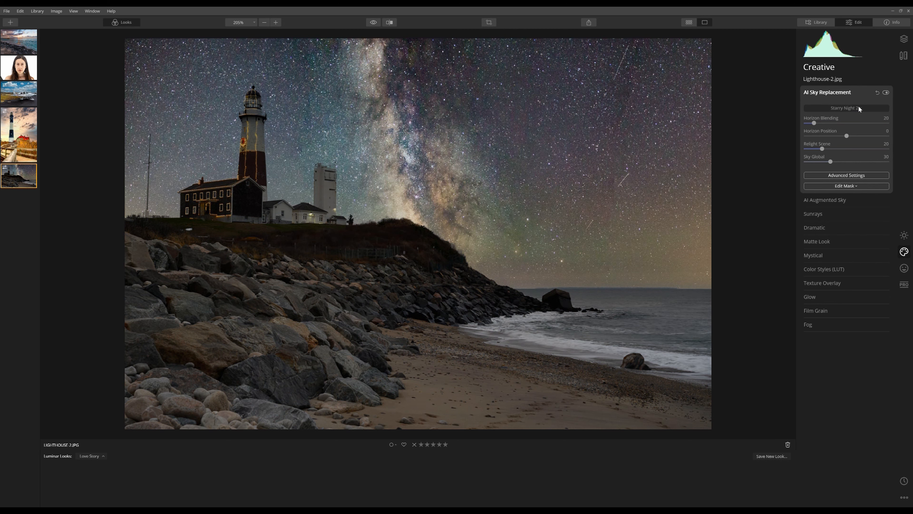
left_click(846, 287)
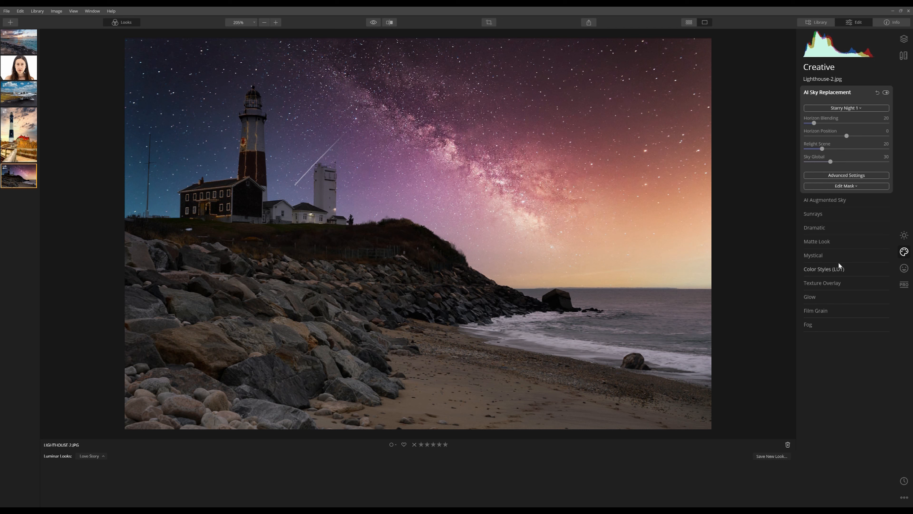
left_click(844, 270)
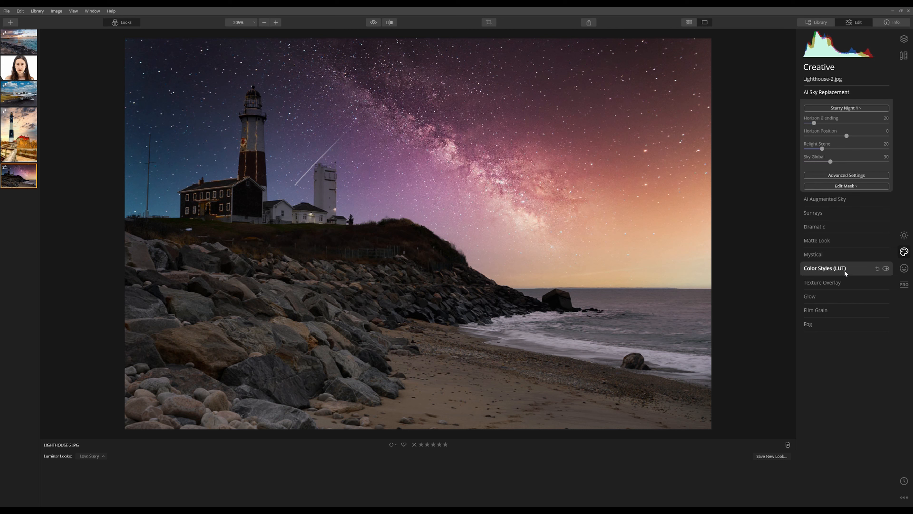
left_click(857, 193)
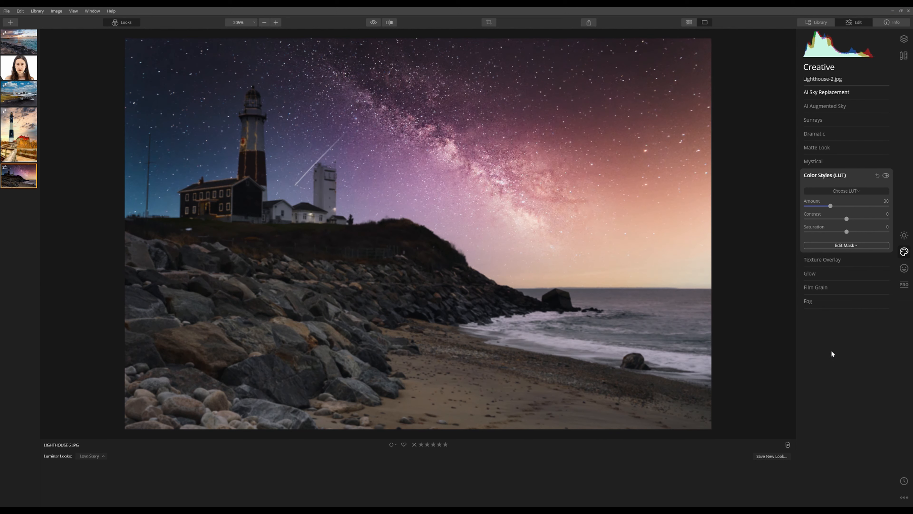
left_click(843, 93)
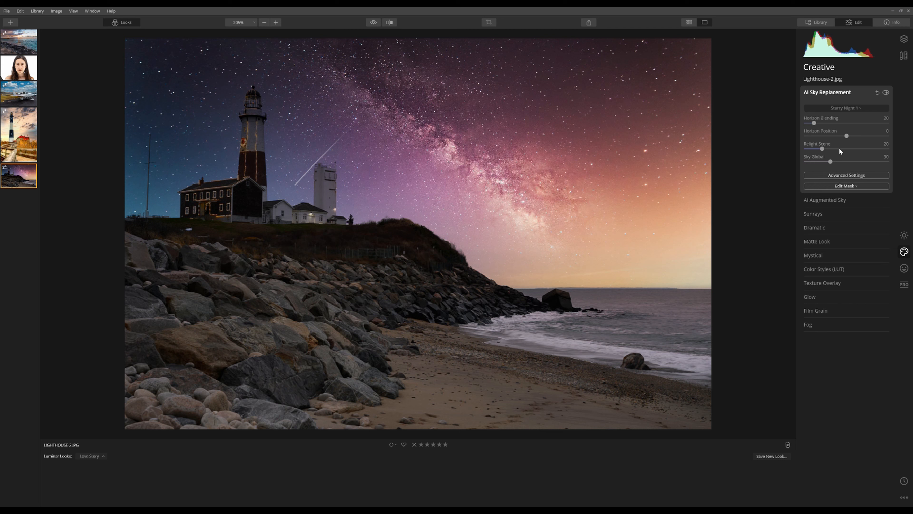
left_click(859, 95)
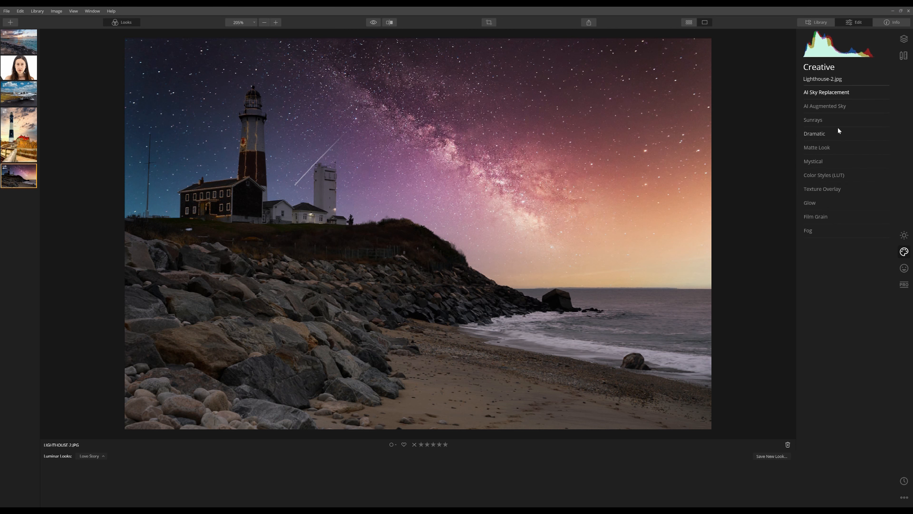
Switch the lighthouse photo's replacement sky to Blue Sky 1.
left_click(834, 92)
left_click(850, 109)
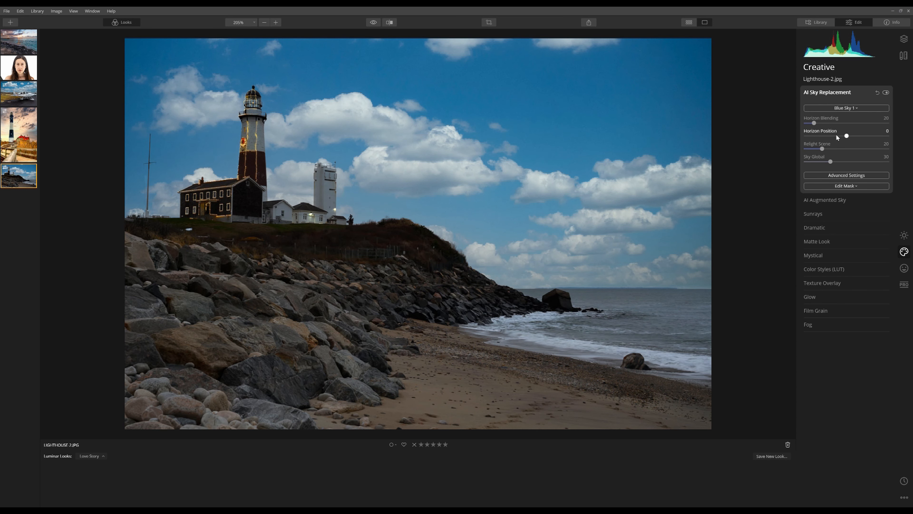
left_click(840, 112)
Add Sunrays with an Amount of 37 and place their sun center in the sky near the photo's upper-right corner.
left_click(845, 200)
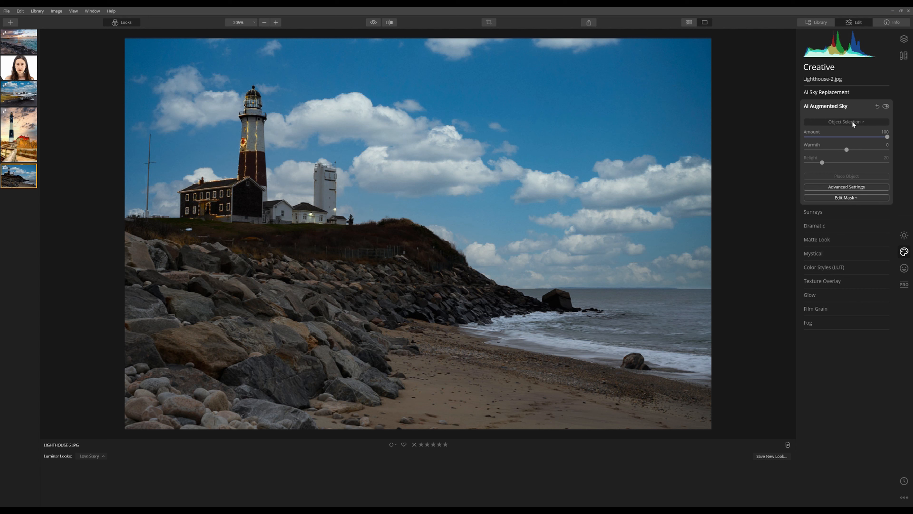
left_click(850, 213)
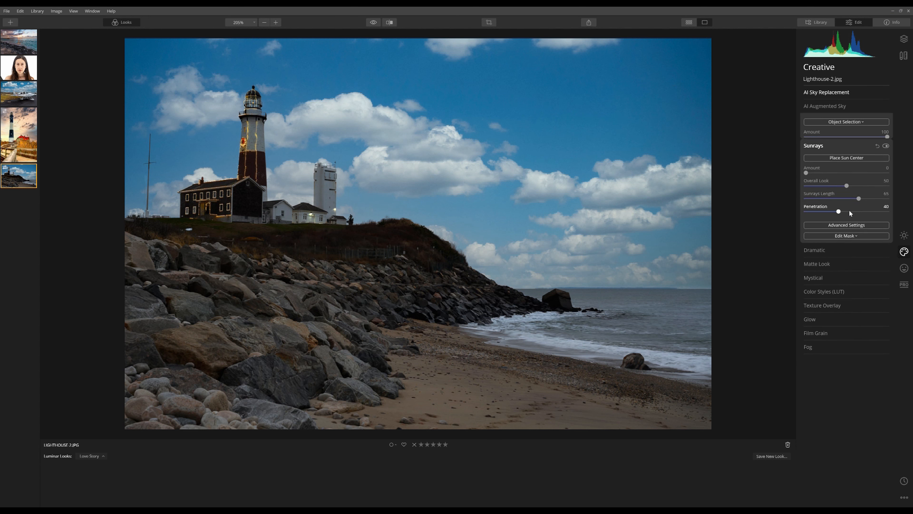
left_click(852, 132)
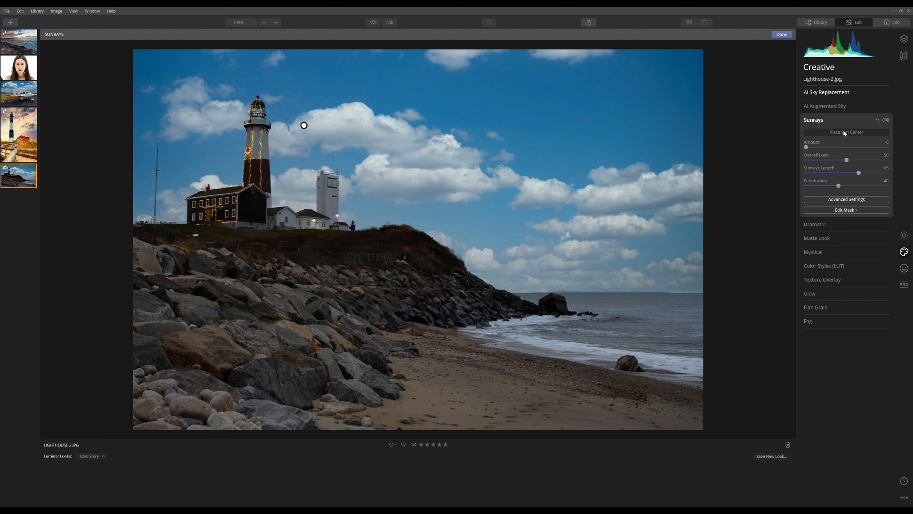
mouse_move(301, 124)
left_mouse_down()
mouse_move(485, 128)
mouse_move(686, 70)
left_mouse_up()
left_click_drag(803, 147, 808, 148)
left_click_drag(824, 148, 836, 148)
left_click_drag(690, 71, 698, 60)
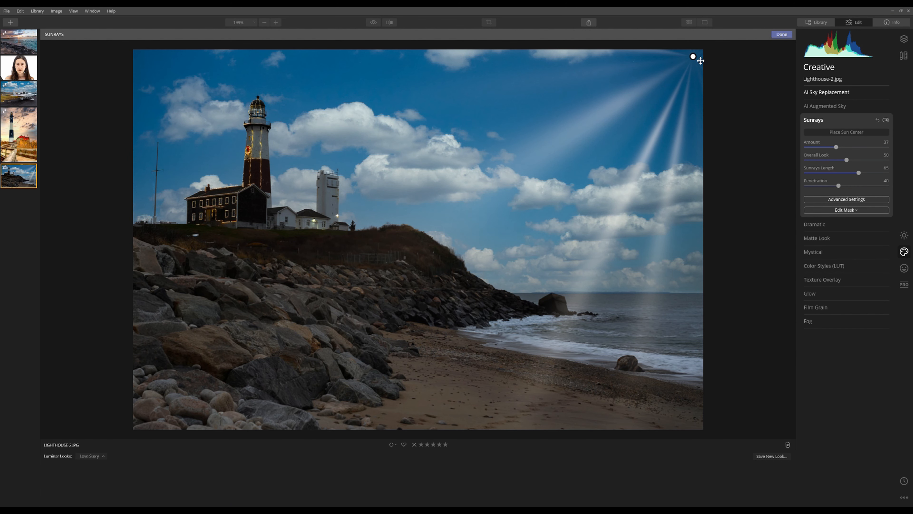
left_click_drag(700, 61, 694, 61)
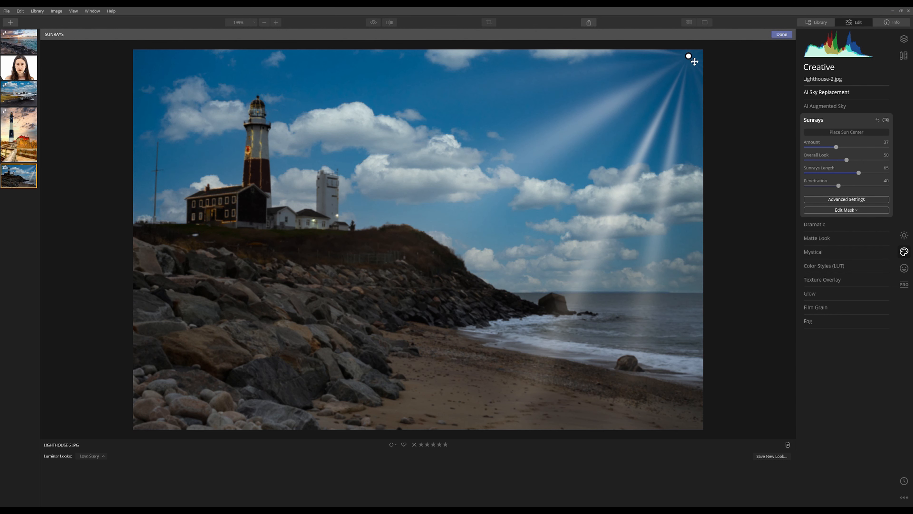
left_click(837, 131)
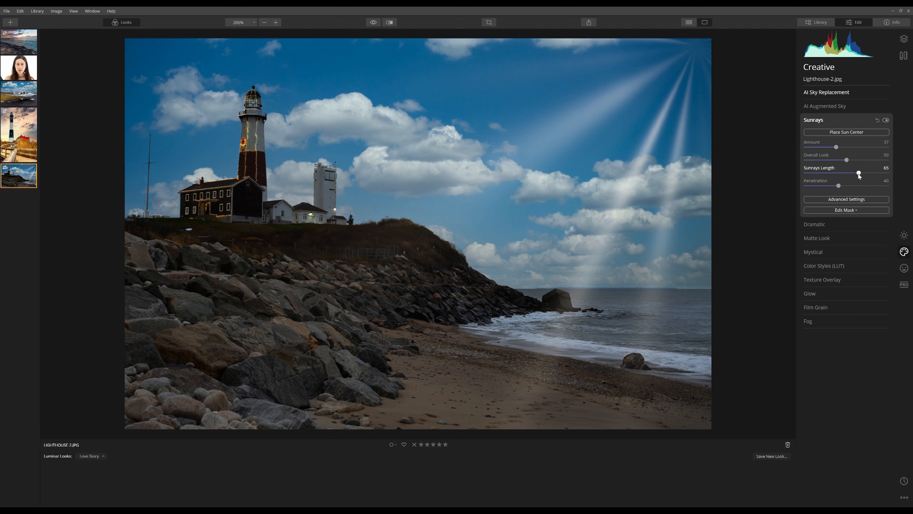
Move the sun center closer to the photo's right edge and set Sunrays Amount to 35, Overall Look 73, Sunrays Length 44 and Penetration 58.
left_click_drag(859, 174, 865, 155)
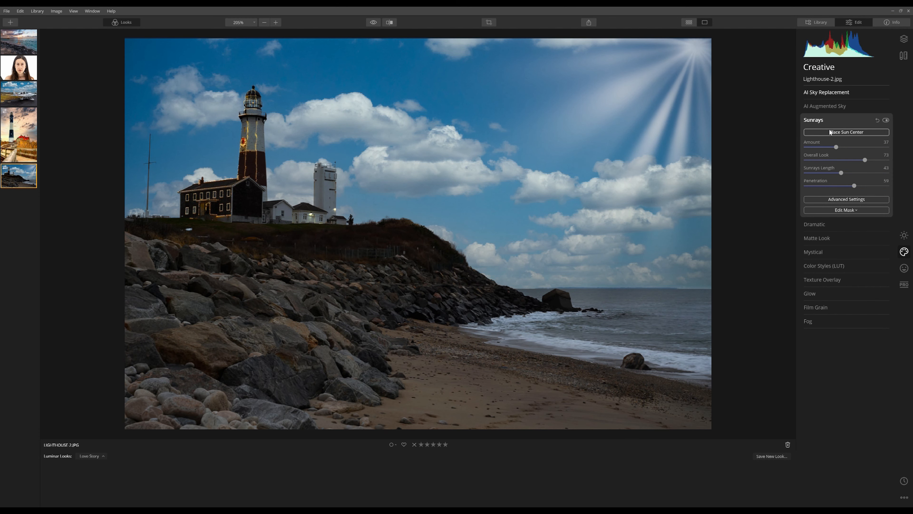
left_click_drag(695, 59, 703, 54)
left_click(843, 132)
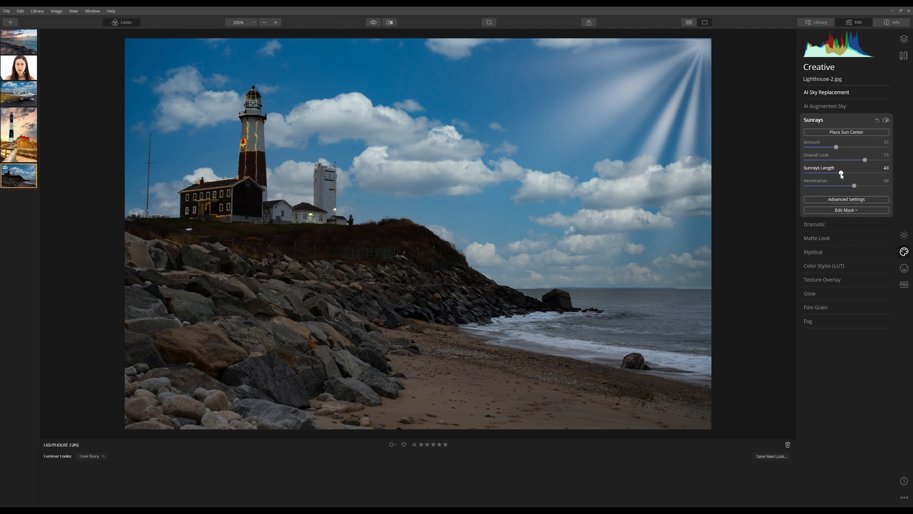
left_click_drag(836, 148, 854, 185)
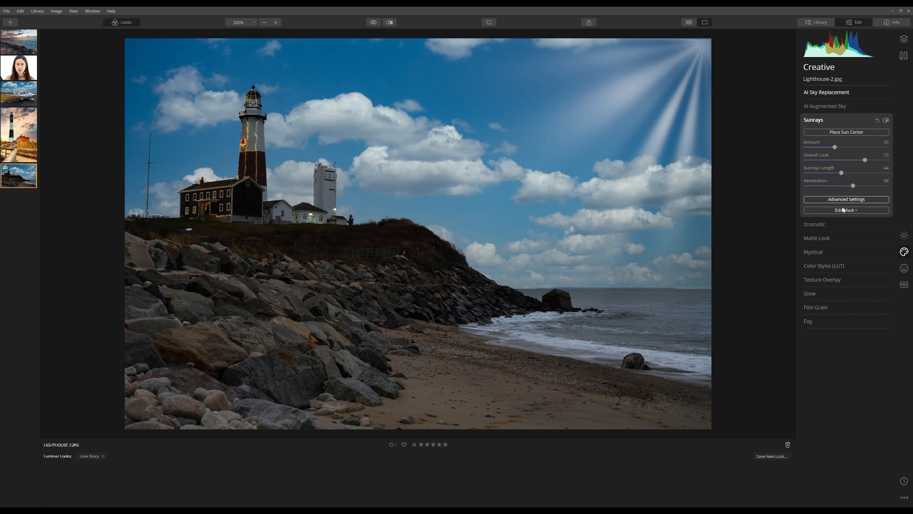
Set the Dramatic effect's Amount to 33 and apply a subtle Matte Look to the lighthouse photo.
left_click(831, 224)
left_click_drag(808, 150, 833, 145)
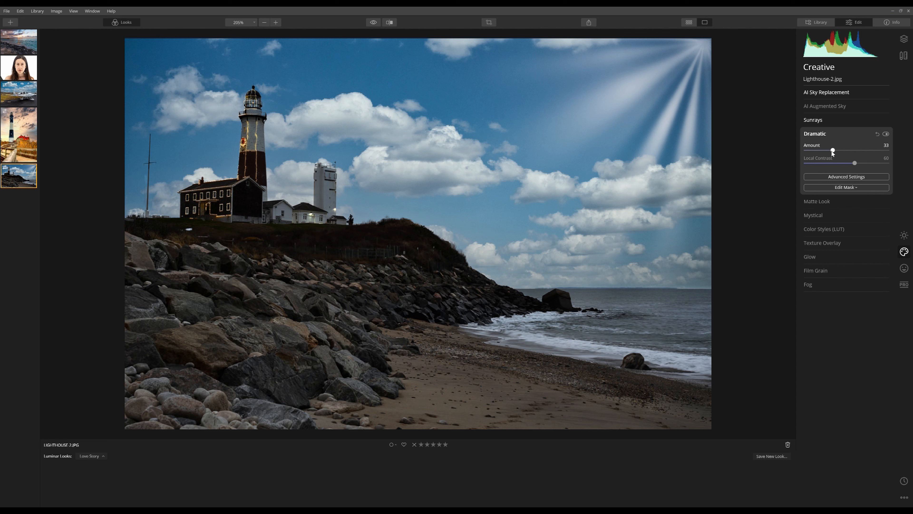
left_click(834, 201)
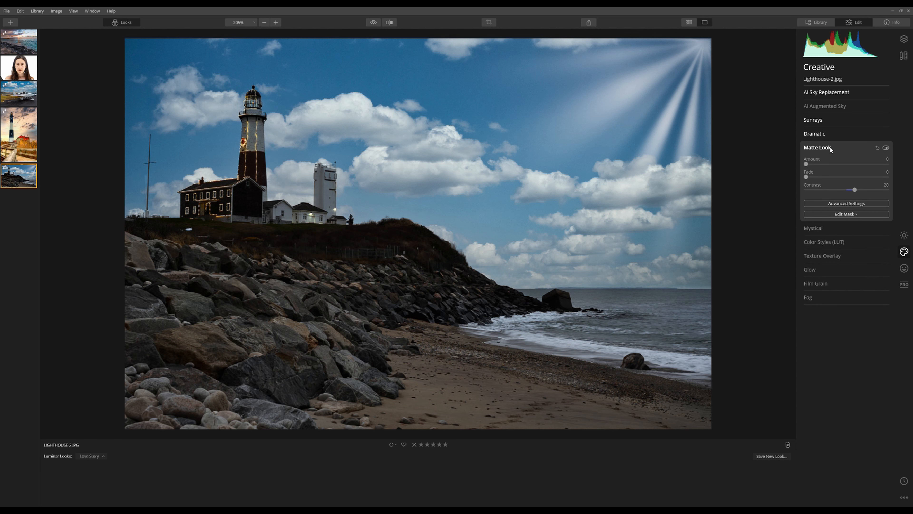
mouse_move(806, 164)
left_mouse_down()
mouse_move(841, 167)
mouse_move(798, 160)
mouse_move(821, 179)
mouse_move(805, 178)
left_mouse_up()
left_click(817, 147)
left_click(825, 160)
left_click(815, 162)
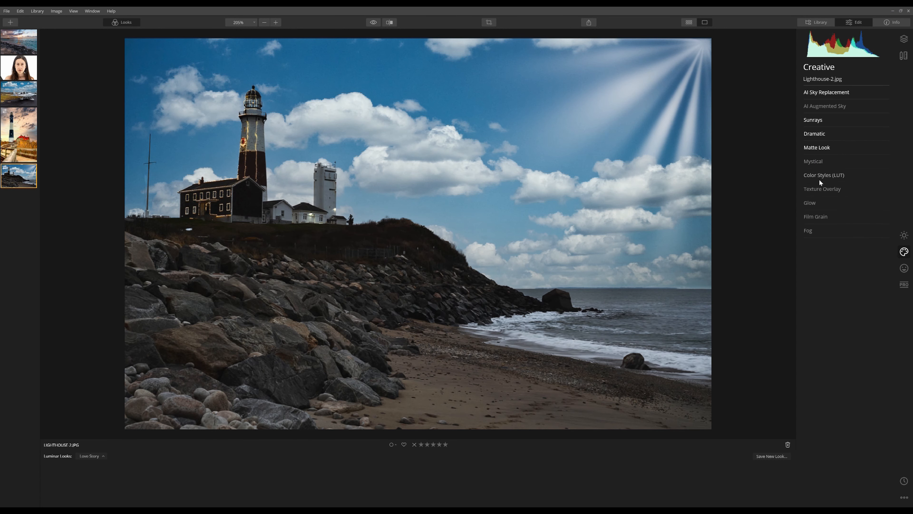
Apply a Soft Focus Bright Glow with an Amount of 16.
left_click(822, 190)
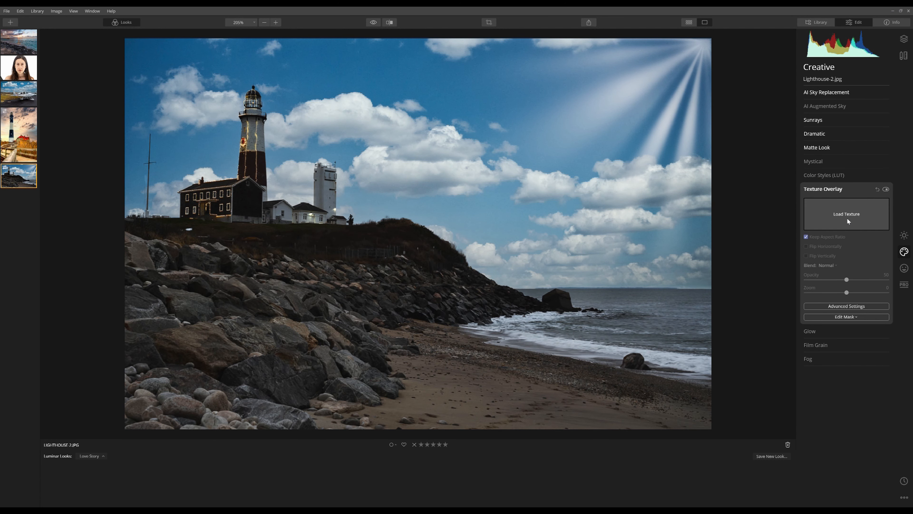
left_click(836, 190)
left_click(817, 204)
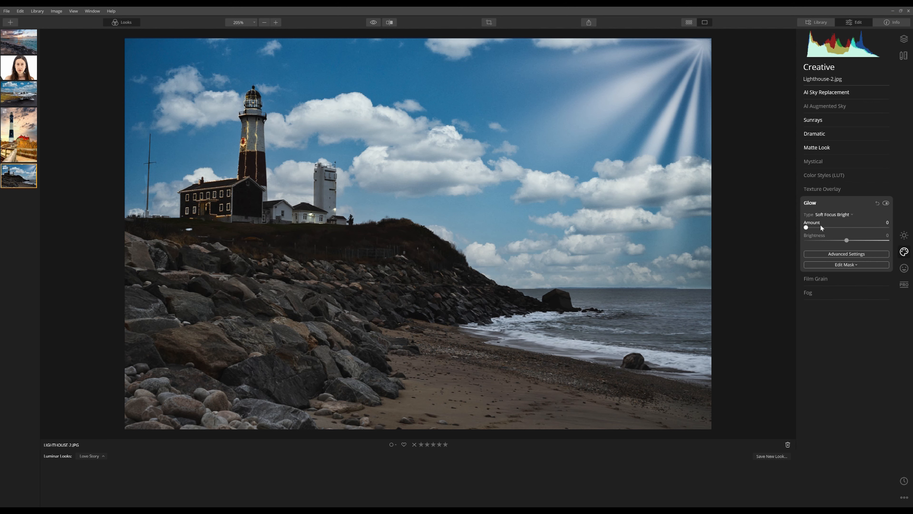
left_click_drag(806, 228, 819, 228)
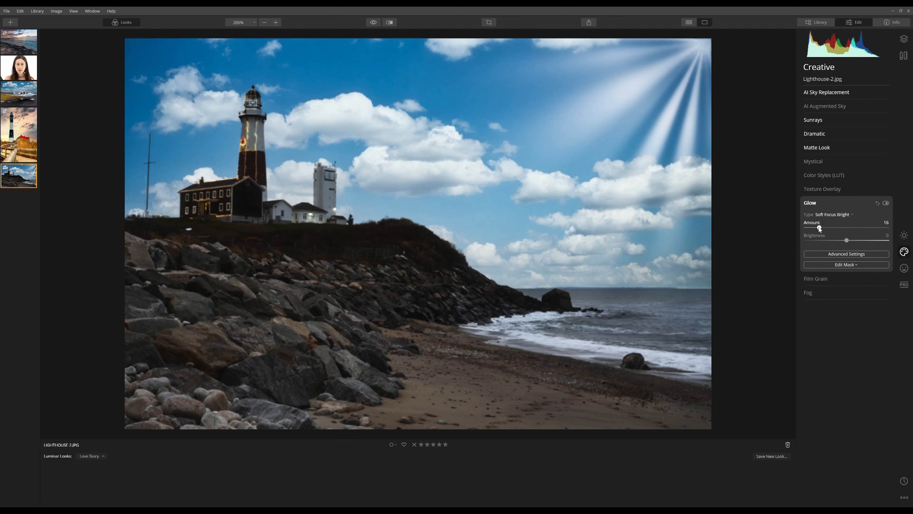
left_click(812, 204)
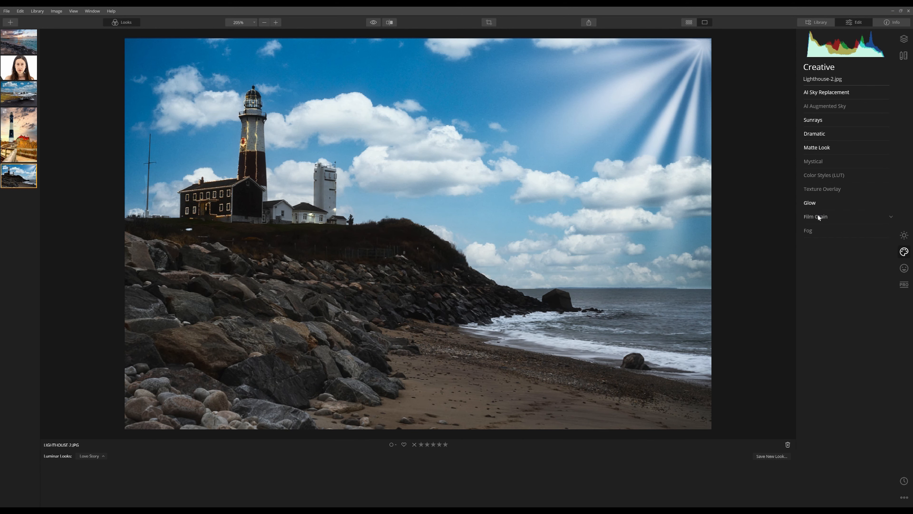
Add Dark Fog to the photo with an Amount of 25.
left_click(809, 231)
left_click_drag(807, 254, 828, 253)
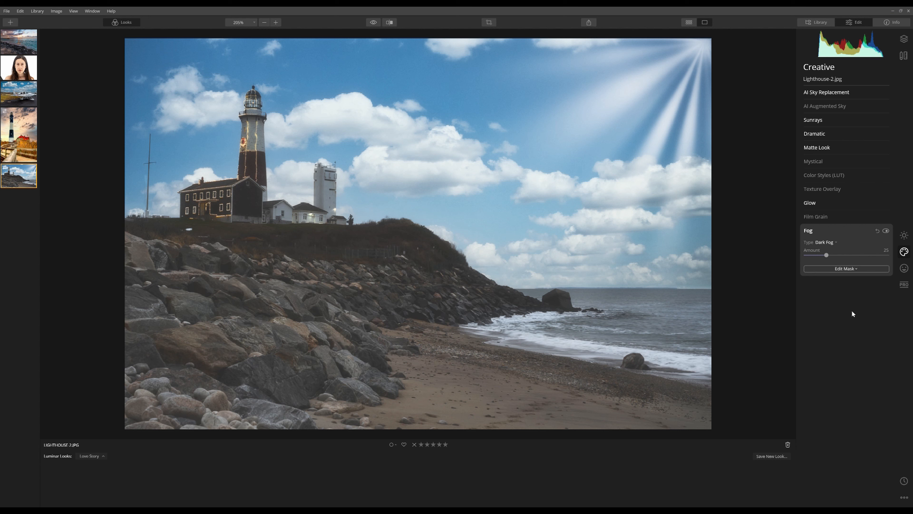
Set Sunrays Amount to 21, Overall Look 53, Sunrays Length 37 and Penetration 47, and move the sun center into the photo's upper-right corner.
left_click(810, 120)
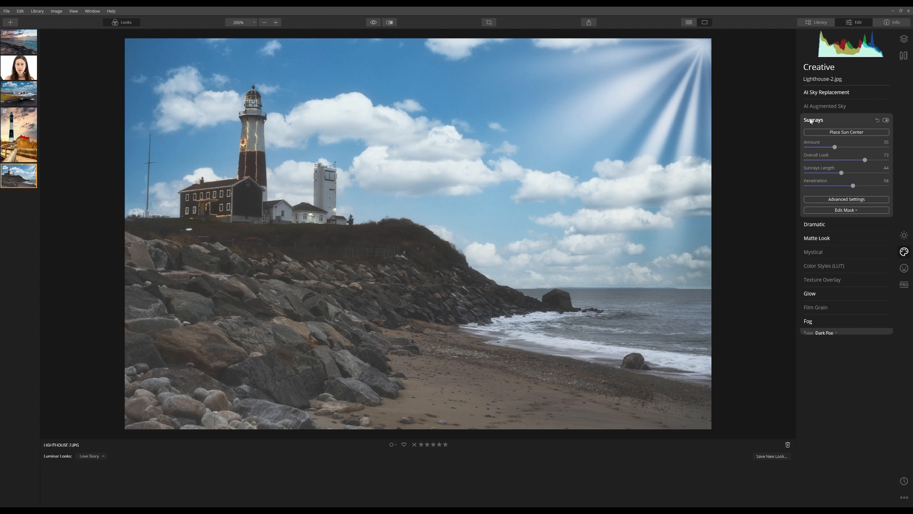
left_click_drag(834, 146, 845, 186)
left_click(846, 132)
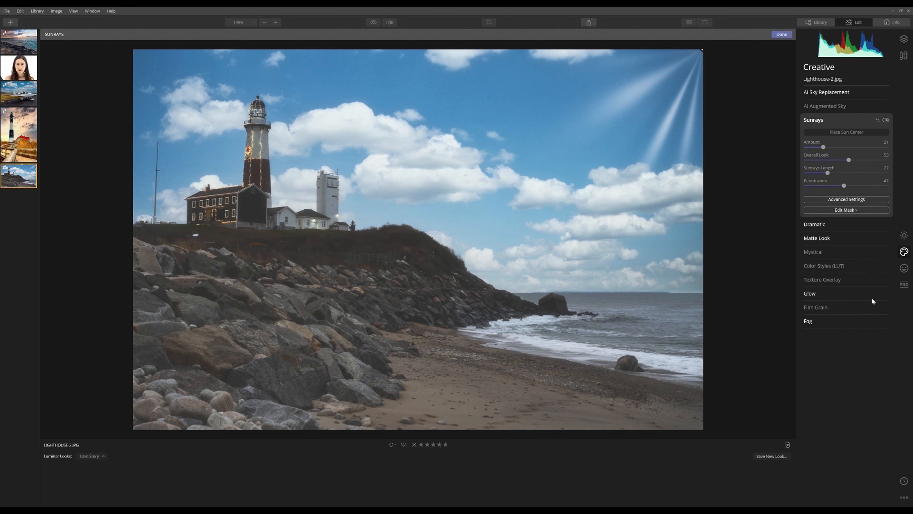
Lower the Dark Fog's Amount to 0.
left_click(824, 319)
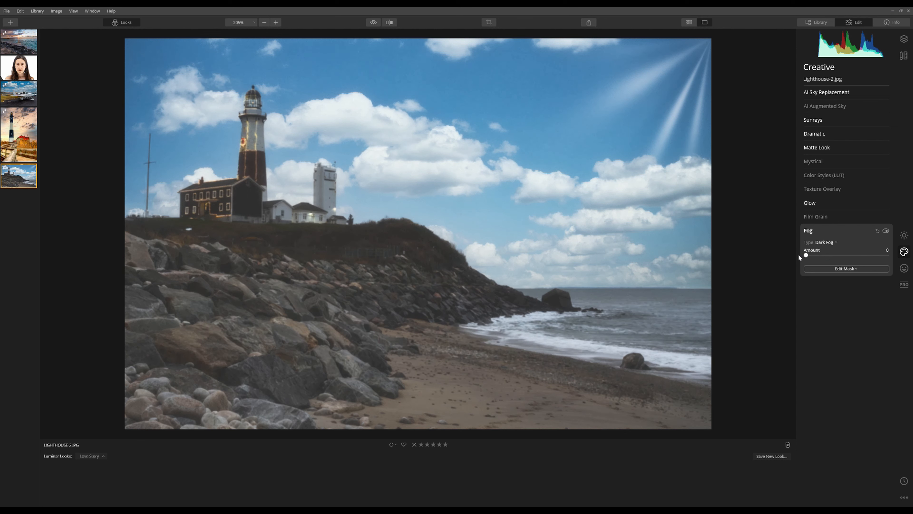